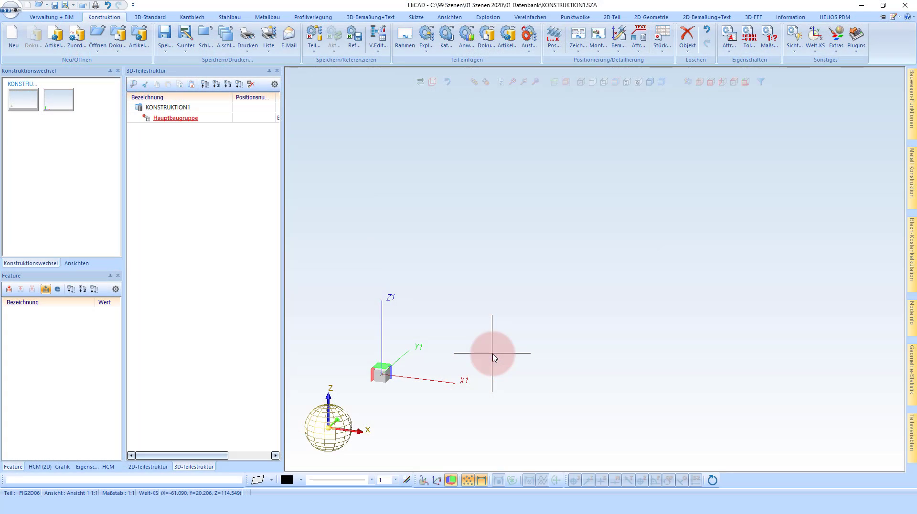
Show the Verwaltung + BIM ribbon, then bring up HELiOS Desktop with 02 Demos active.
{"action": "left_click", "coordinate": [60, 19]}
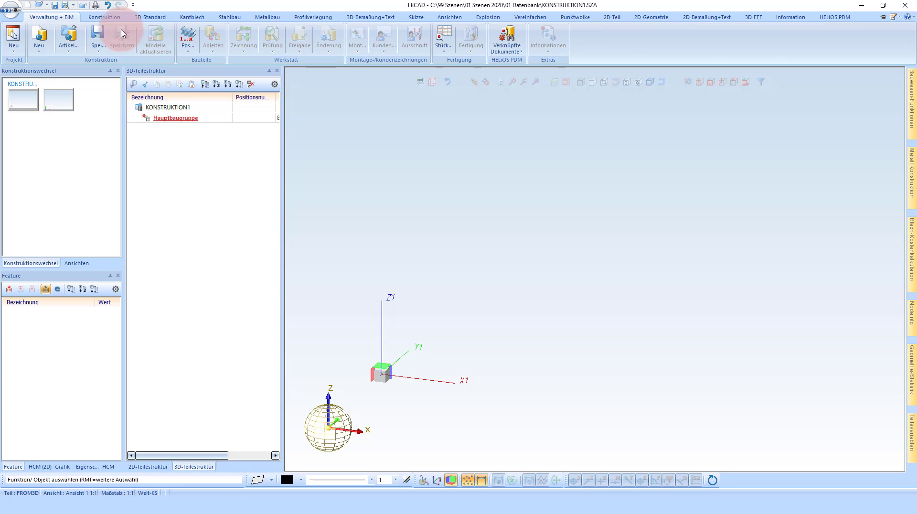
{"action": "left_click", "coordinate": [684, 505]}
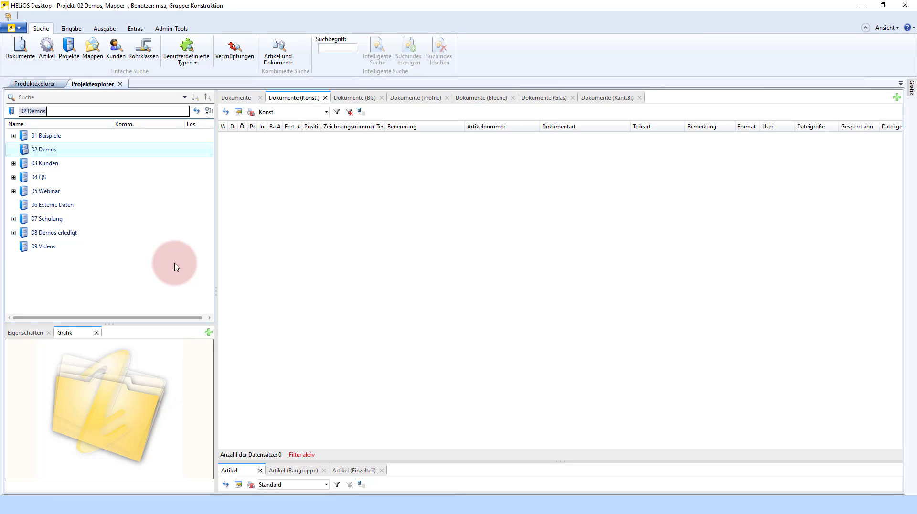
Return to HiCAD's empty KONSTRUKTION1.SZA drawing.
{"action": "left_click", "coordinate": [463, 465]}
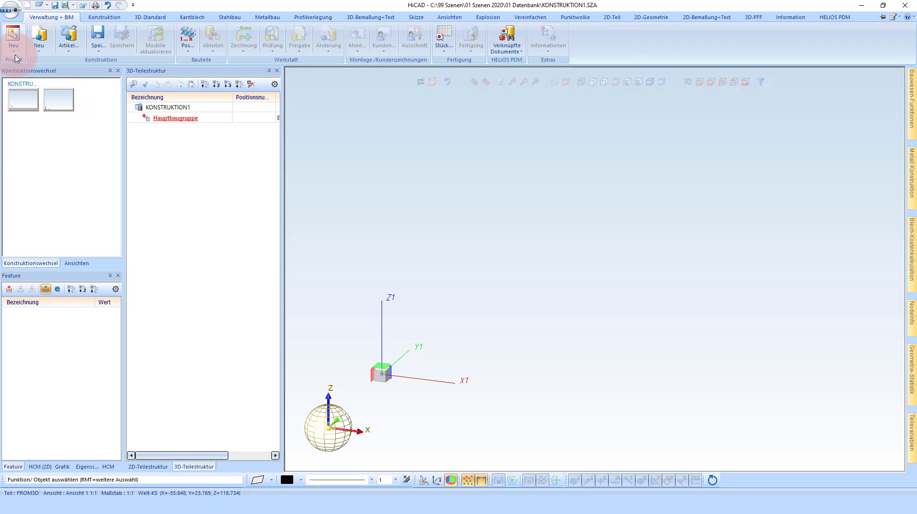
Open the blank Projekt eingeben form for a new HELiOS project from Verwaltung + BIM.
{"action": "left_click", "coordinate": [14, 48]}
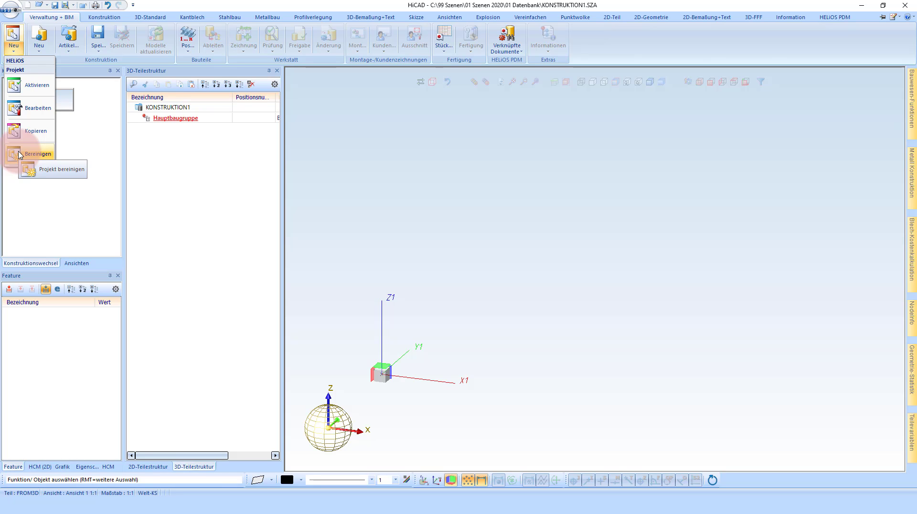
{"action": "left_click", "coordinate": [77, 58]}
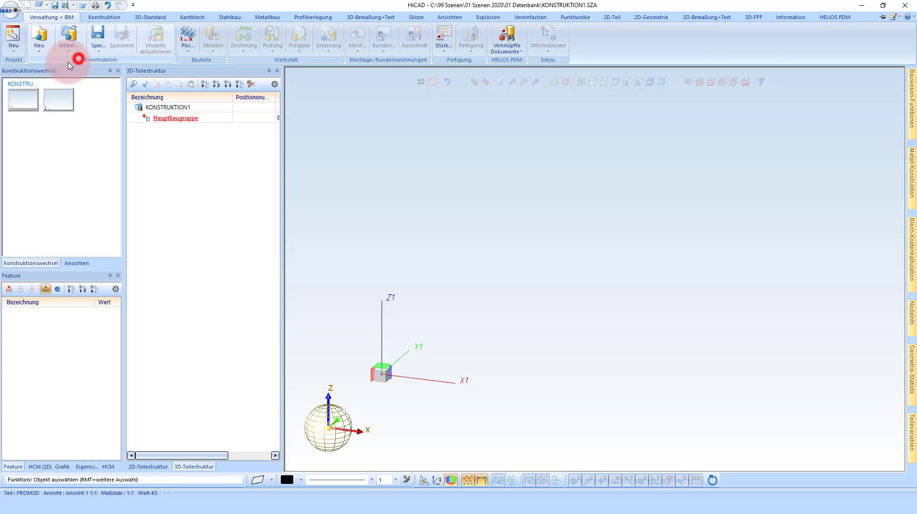
{"action": "left_click", "coordinate": [12, 33]}
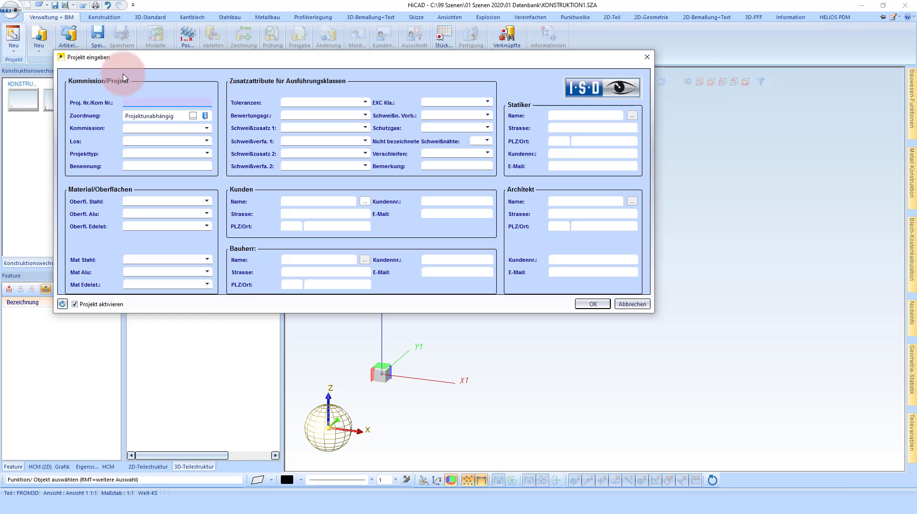
Centre the Projekt eingeben dialog and enter 15050 as the Proj. Nr./Kom Nr.
{"action": "left_click", "coordinate": [169, 59]}
{"action": "left_click_drag", "start_coordinate": [171, 62], "coordinate": [334, 138]}
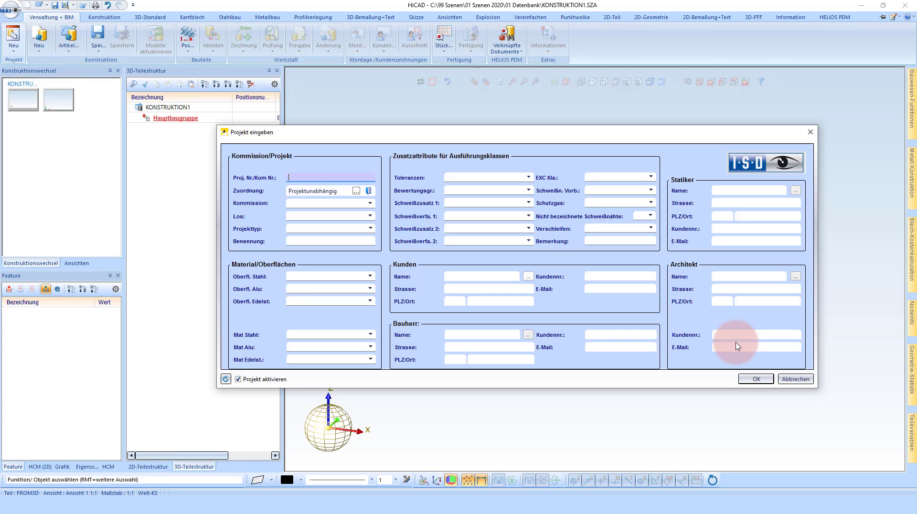
{"action": "left_click", "coordinate": [294, 177]}
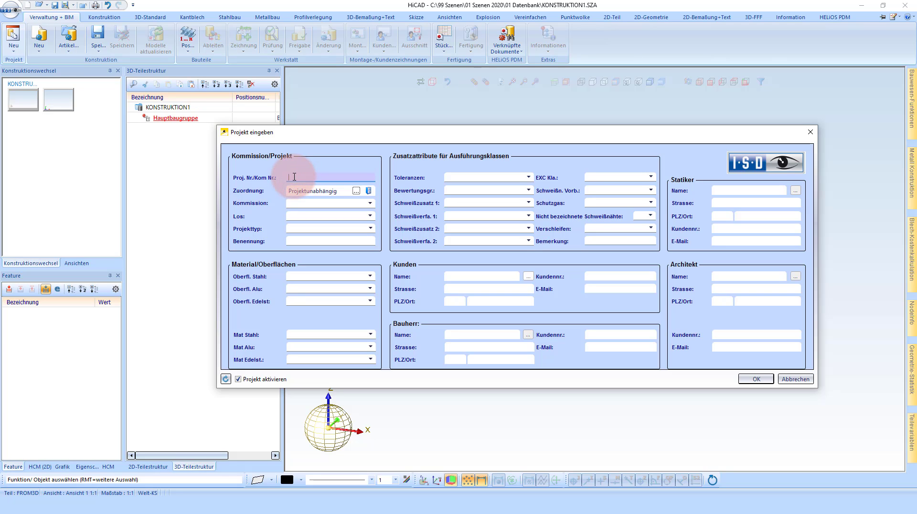
{"action": "type", "text": "15050"}
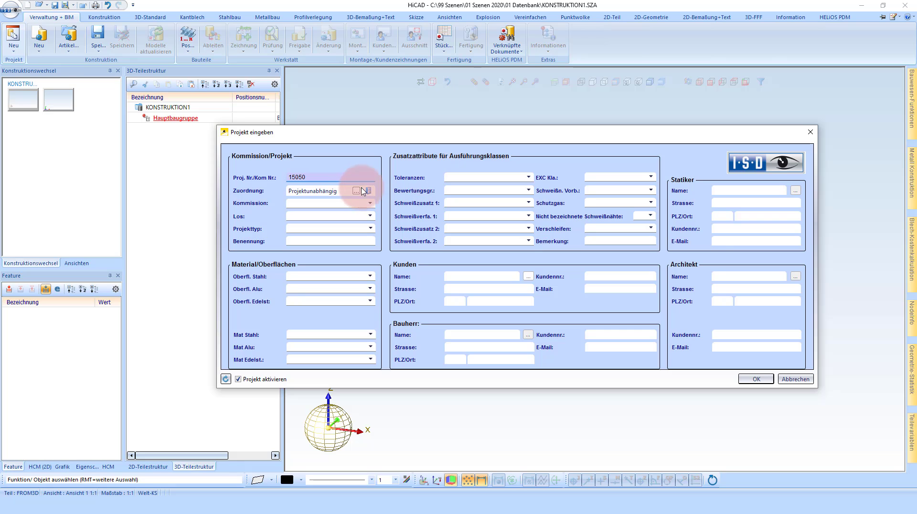
Pick 02 Demos in Projektauswahl as the project's Zuordnung.
{"action": "left_click", "coordinate": [356, 191]}
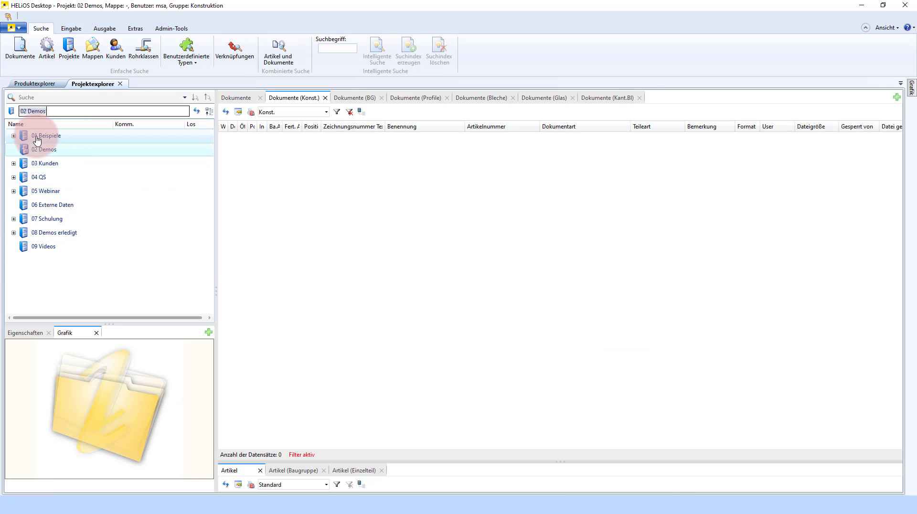
{"action": "left_click", "coordinate": [471, 507]}
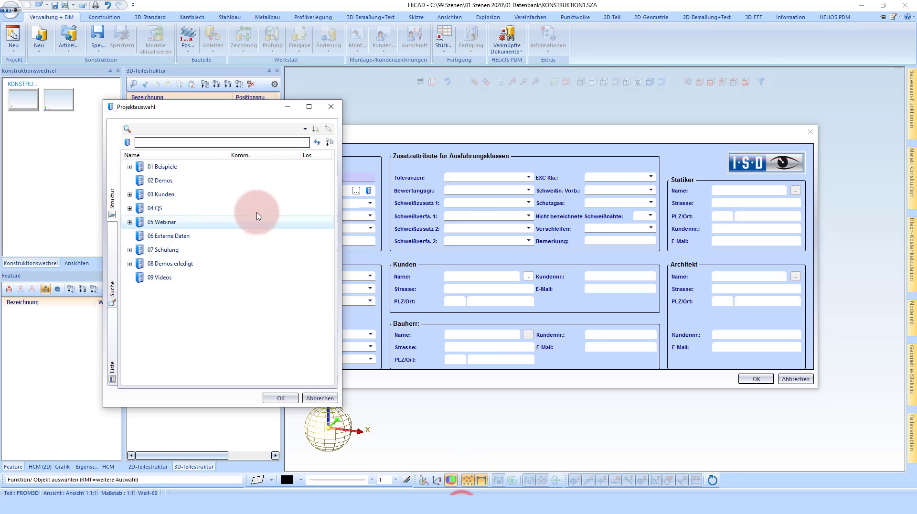
{"action": "left_click", "coordinate": [161, 184]}
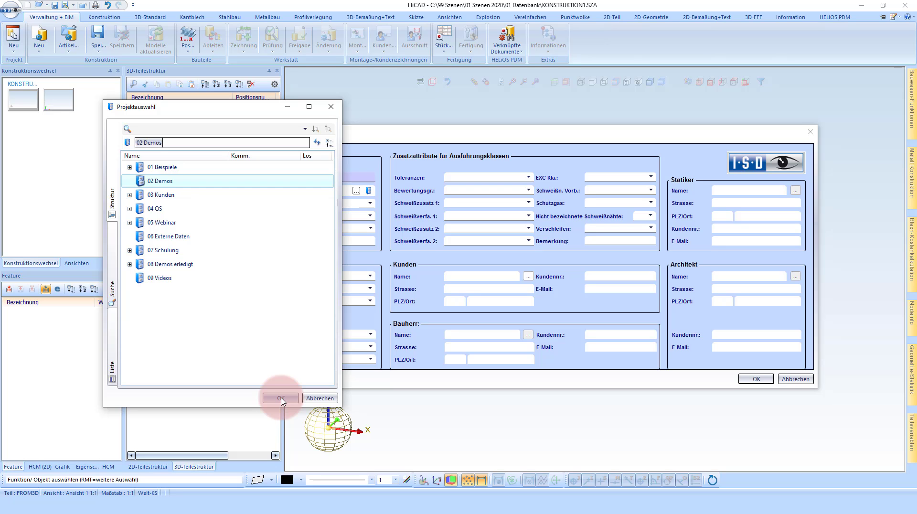
{"action": "left_click", "coordinate": [282, 398]}
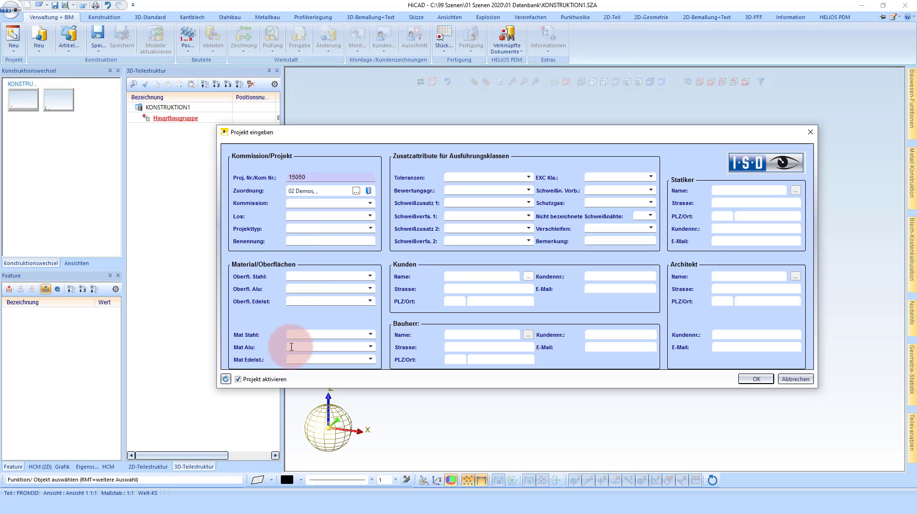
Set the steel and aluminium surface finishes to beschichtet.
{"action": "left_click", "coordinate": [369, 277]}
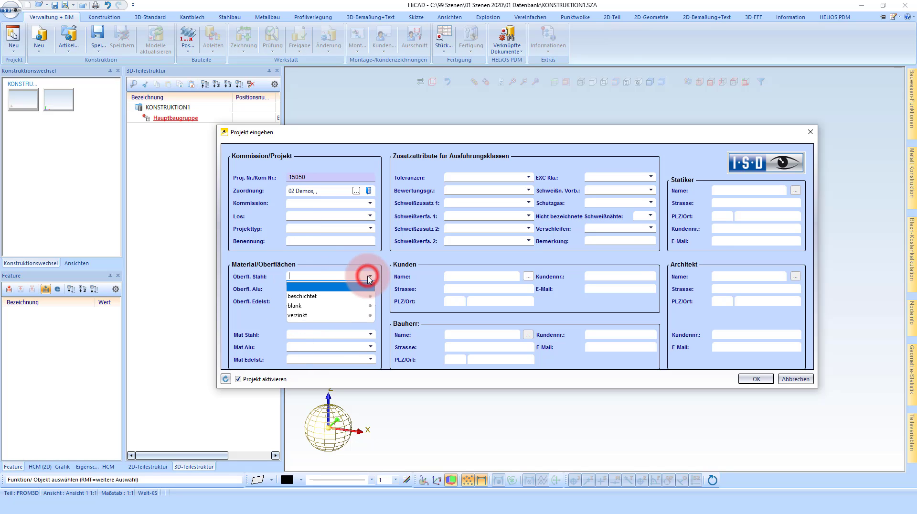
{"action": "left_click", "coordinate": [324, 297]}
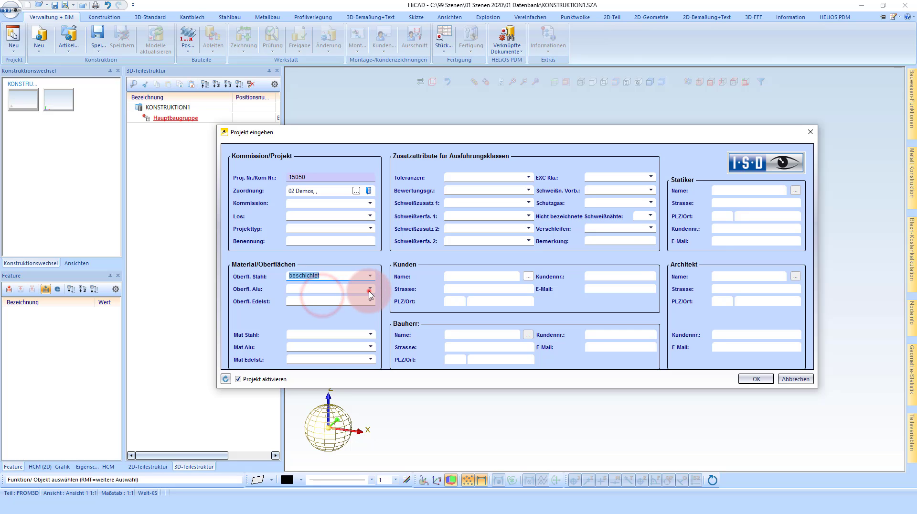
{"action": "left_click", "coordinate": [369, 289]}
{"action": "left_click", "coordinate": [313, 309]}
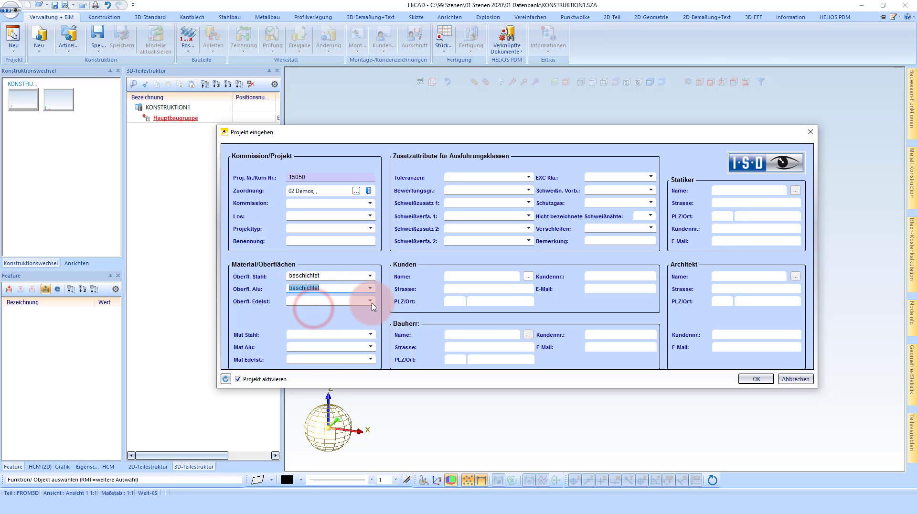
{"action": "left_click", "coordinate": [371, 301]}
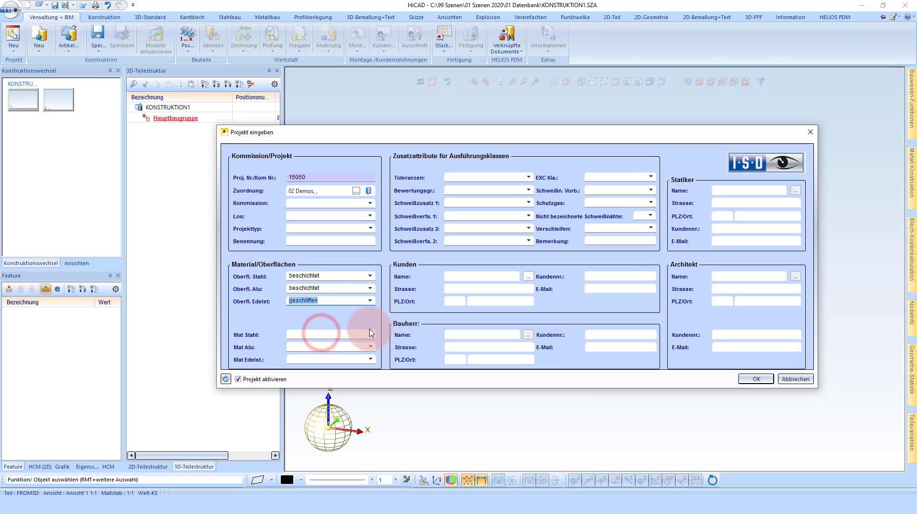
Set the steel material to S235JR and the aluminium material to Al99,0.
{"action": "left_click", "coordinate": [370, 333]}
{"action": "left_click", "coordinate": [329, 355]}
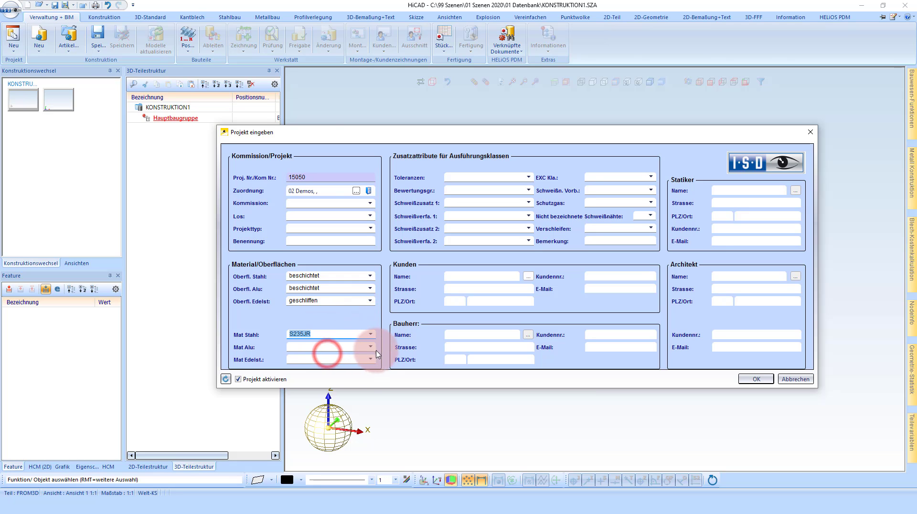
{"action": "left_click", "coordinate": [370, 346]}
{"action": "left_click", "coordinate": [356, 369]}
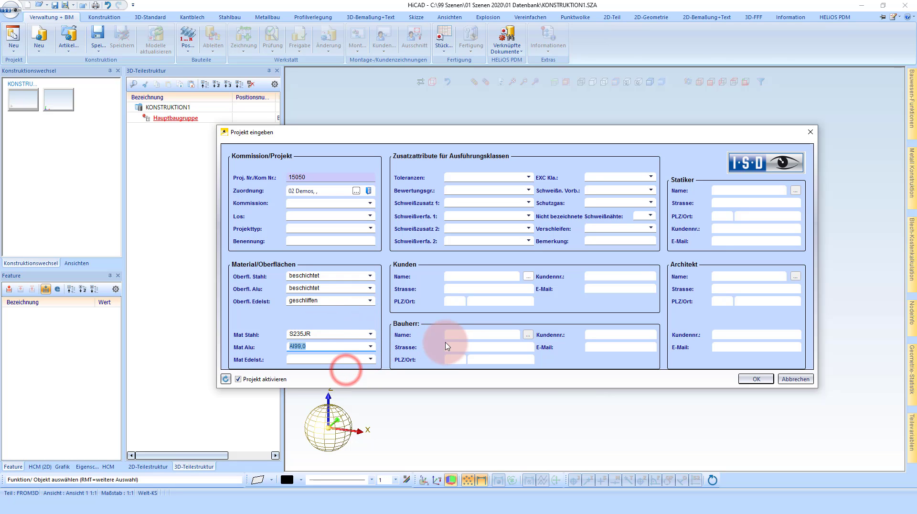
Choose execution class EXC 2, 4 for unmarked welds and tolerance class Klasse 2.
{"action": "left_click", "coordinate": [651, 178]}
{"action": "left_click", "coordinate": [597, 207]}
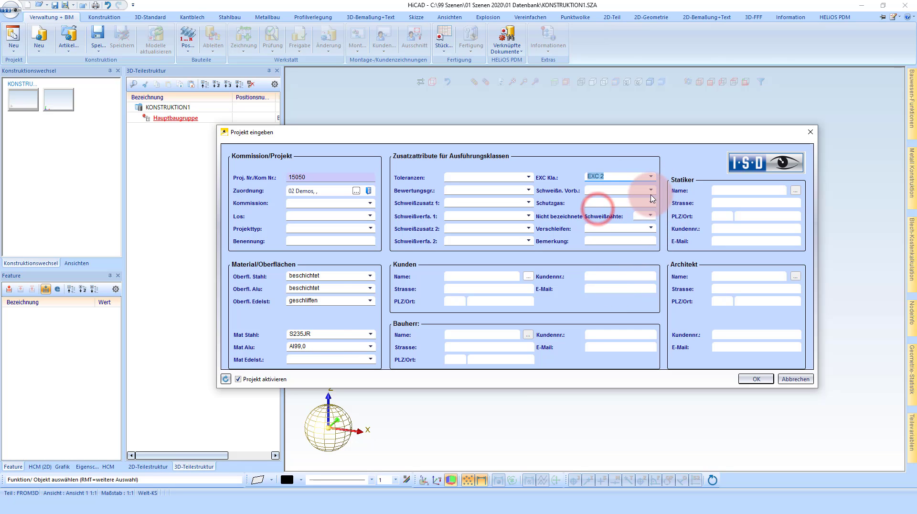
{"action": "left_click", "coordinate": [649, 216]}
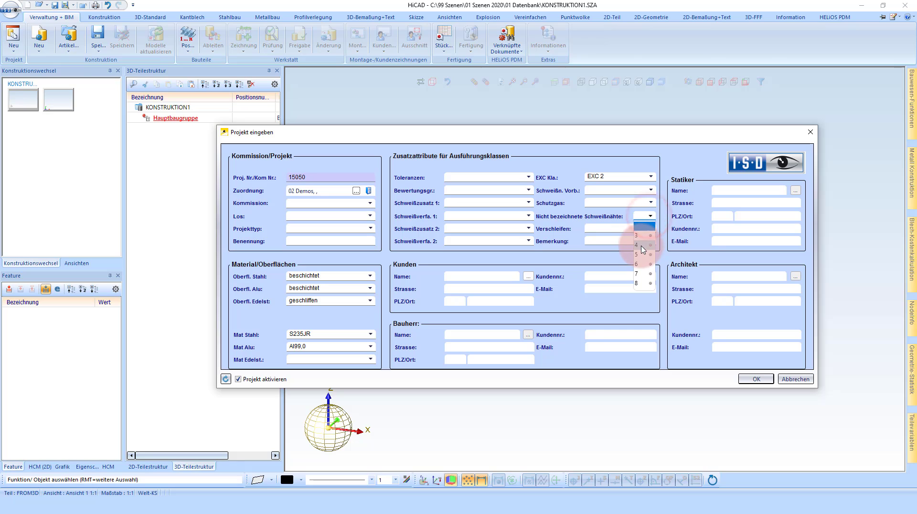
{"action": "left_click", "coordinate": [642, 245]}
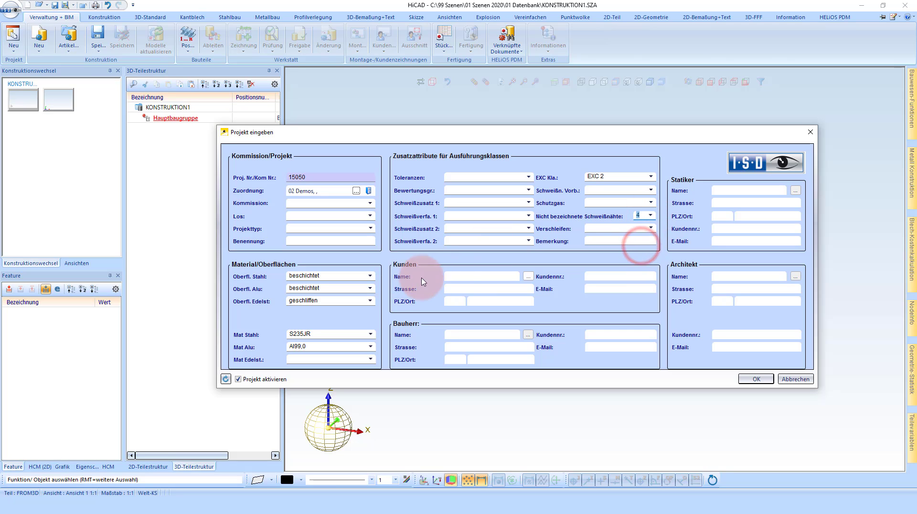
{"action": "left_click", "coordinate": [528, 178]}
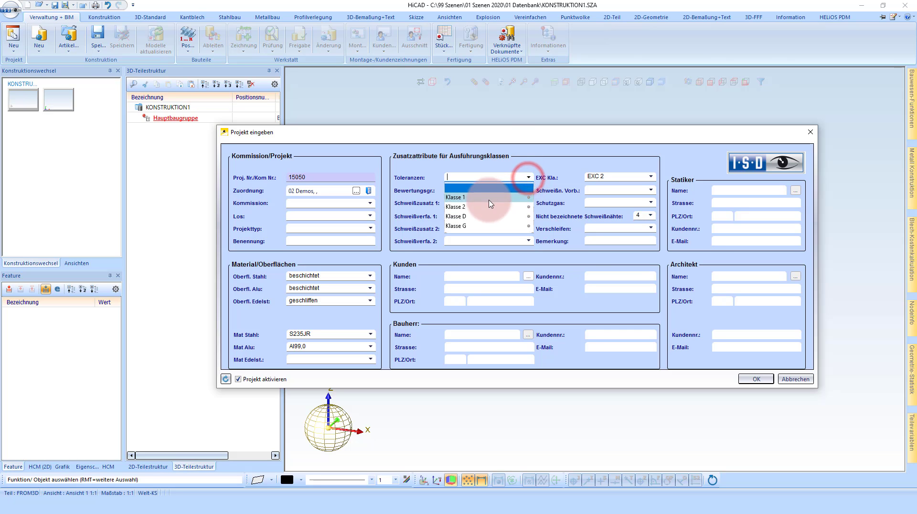
{"action": "left_click", "coordinate": [483, 206]}
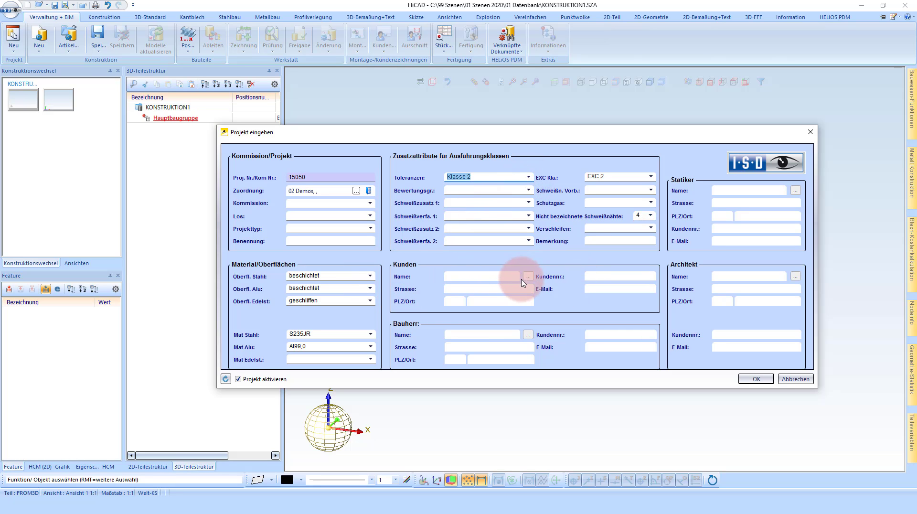
{"action": "left_click", "coordinate": [528, 277]}
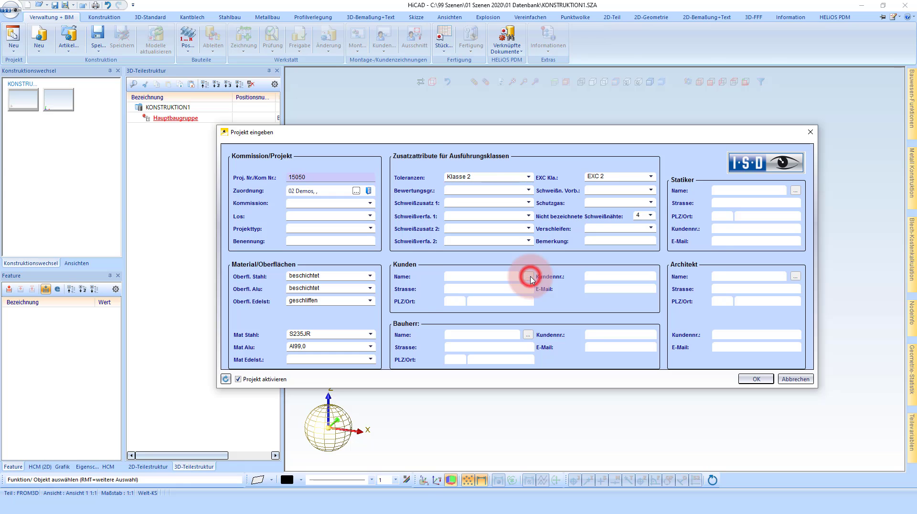
Search the customers and take the ISD Software und Systeme GmbH record into the project.
{"action": "left_click_drag", "start_coordinate": [327, 90], "coordinate": [326, 39]}
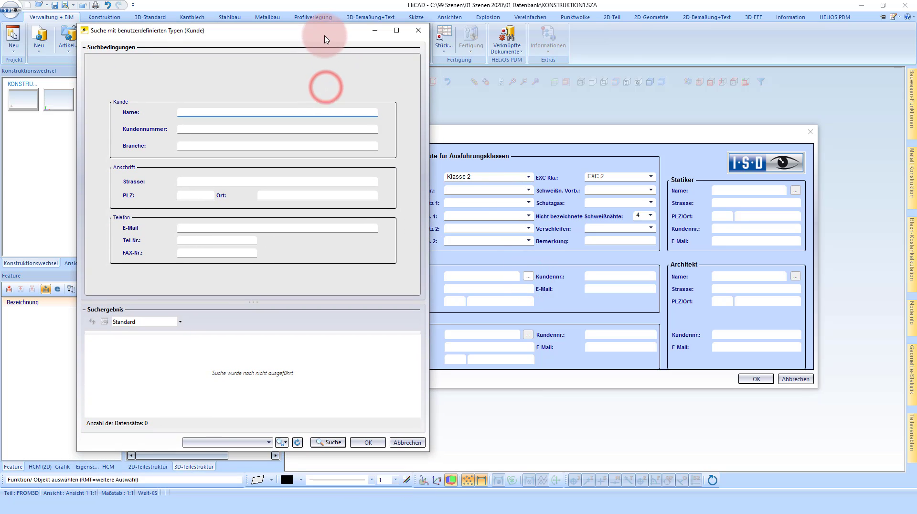
{"action": "left_click", "coordinate": [333, 443]}
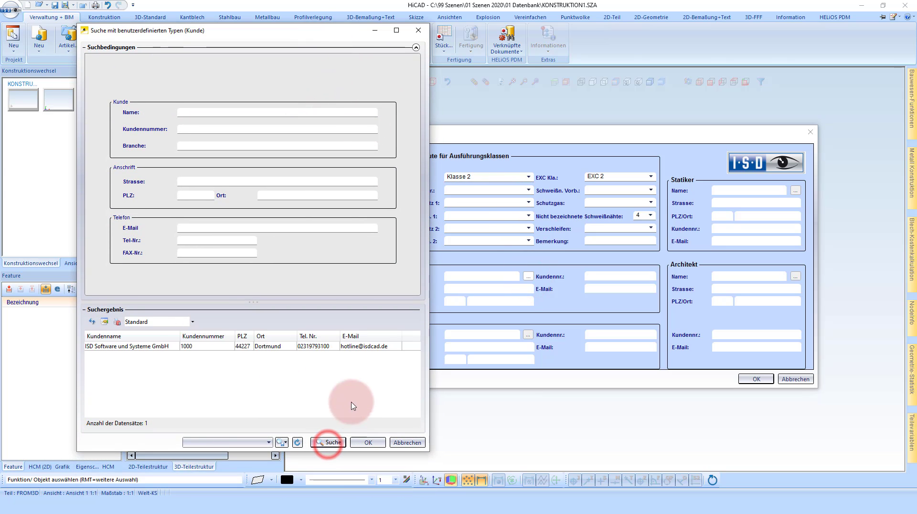
{"action": "left_click", "coordinate": [142, 347]}
{"action": "double_click", "coordinate": [144, 348]}
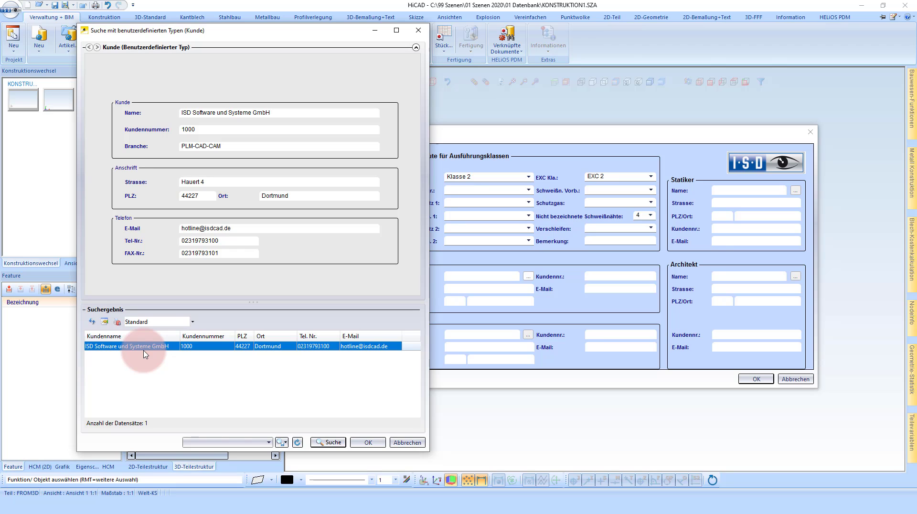
{"action": "left_click", "coordinate": [364, 442]}
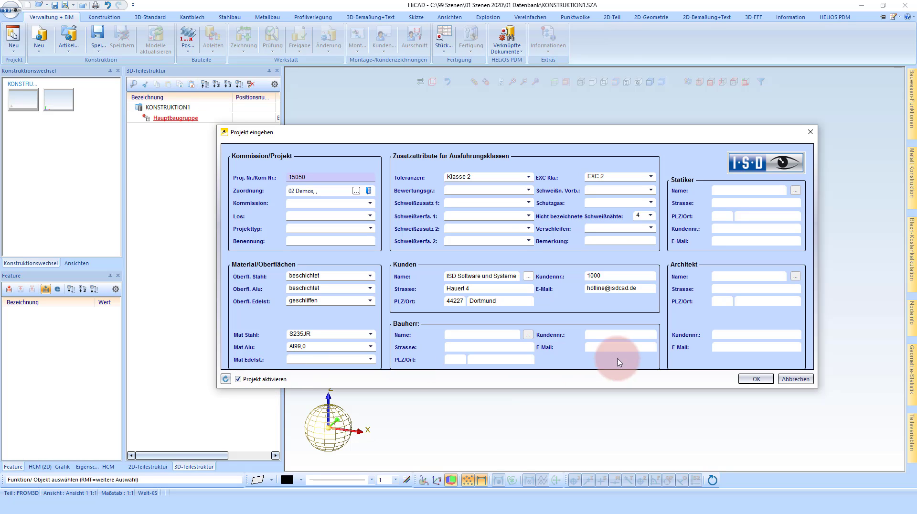
Save the new project, then refresh HELiOS Desktop's explorer and select 15050 under 02 Demos.
{"action": "left_click", "coordinate": [764, 380]}
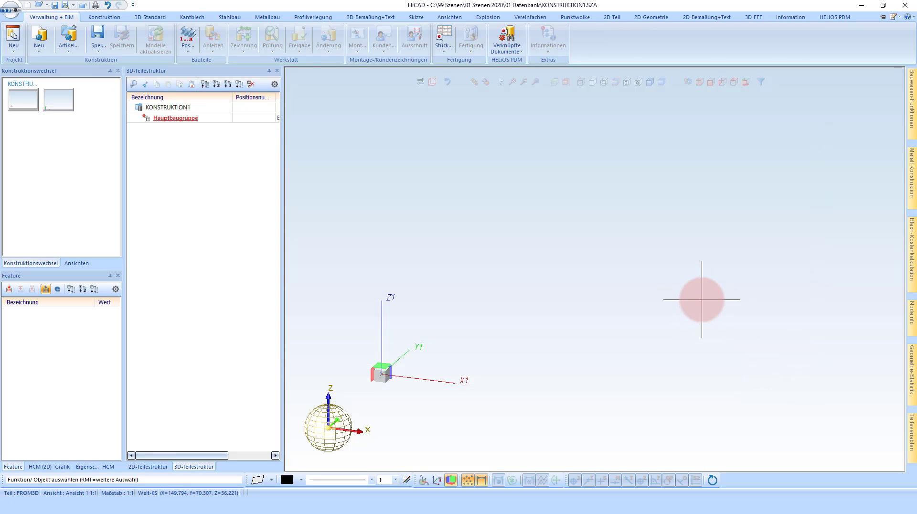
{"action": "left_click", "coordinate": [699, 491]}
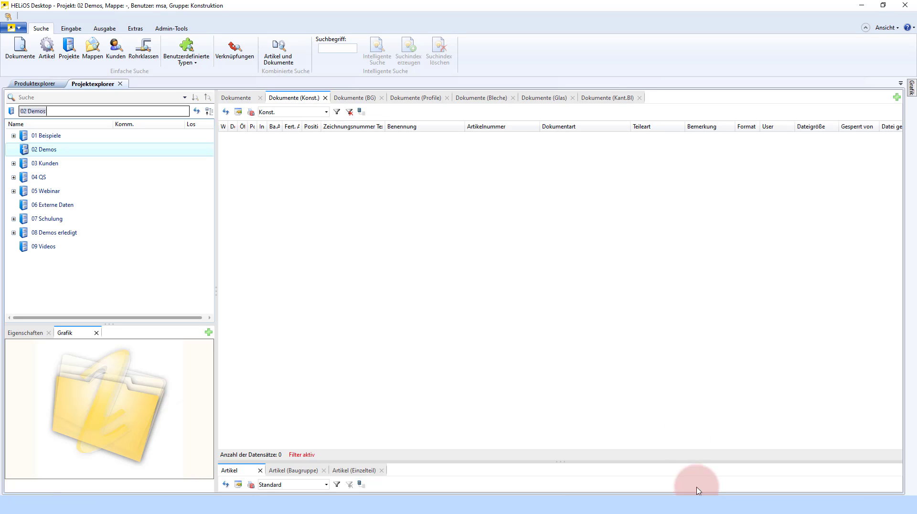
{"action": "left_click", "coordinate": [197, 115]}
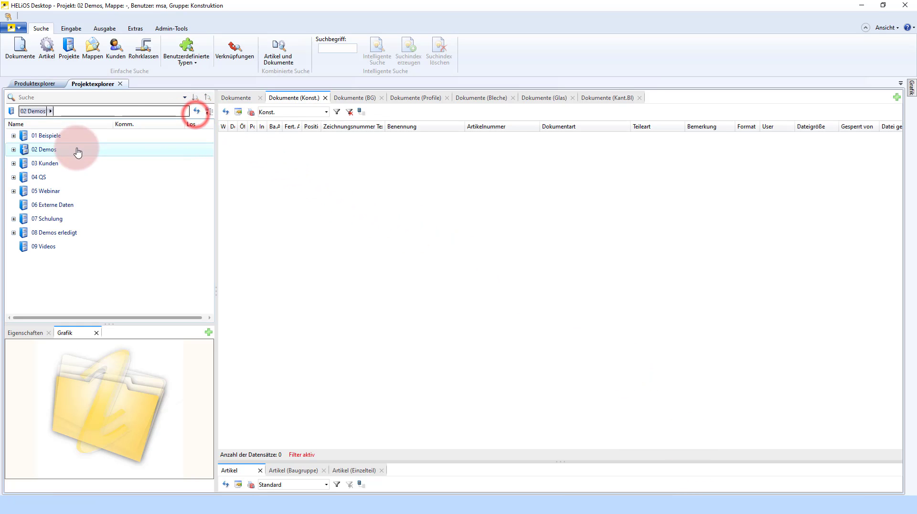
{"action": "left_click", "coordinate": [14, 149]}
{"action": "left_click", "coordinate": [45, 163]}
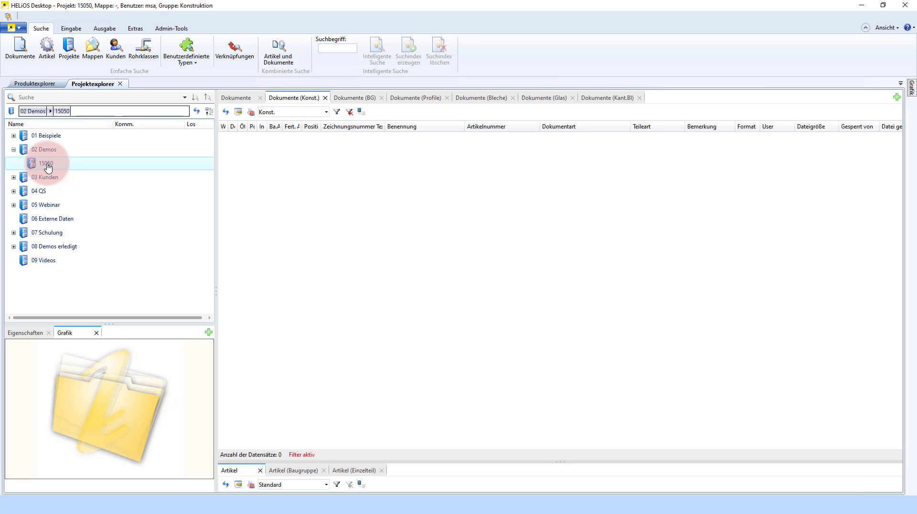
Enter Video in project 15050's Kommission master-data field, save, and close its window.
{"action": "double_click", "coordinate": [48, 164]}
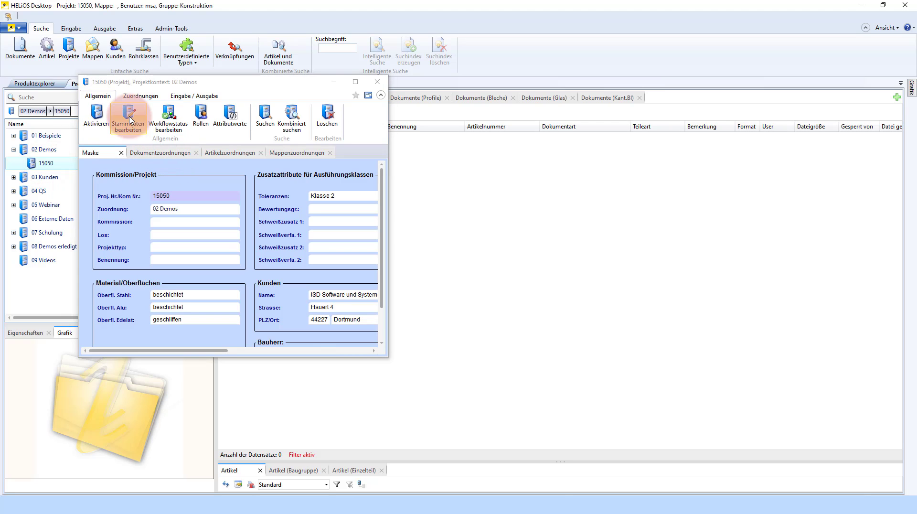
{"action": "left_click", "coordinate": [128, 116]}
{"action": "left_click", "coordinate": [202, 190]}
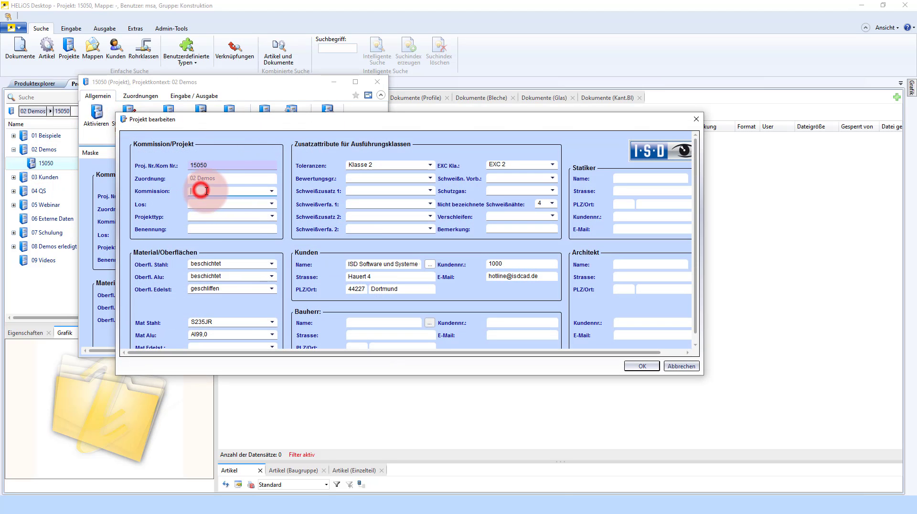
{"action": "left_click", "coordinate": [232, 191]}
{"action": "type", "text": "Video"}
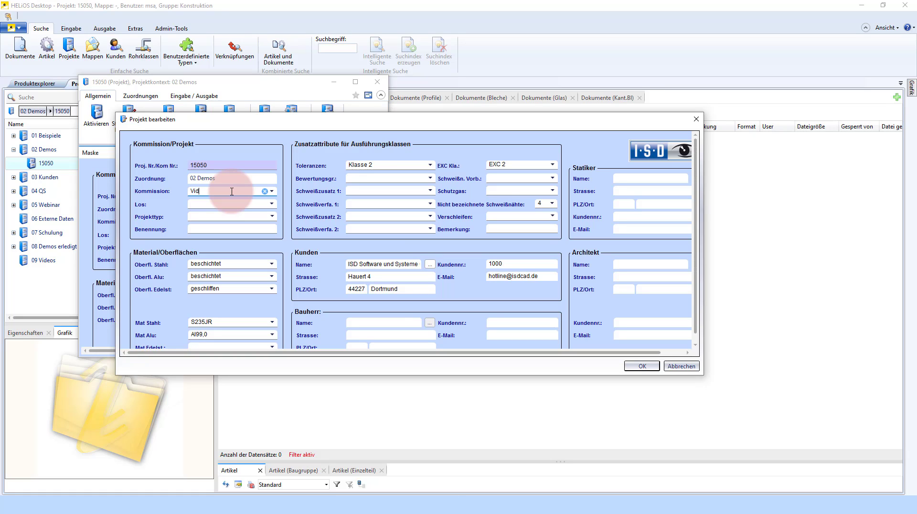
{"action": "left_click", "coordinate": [637, 364]}
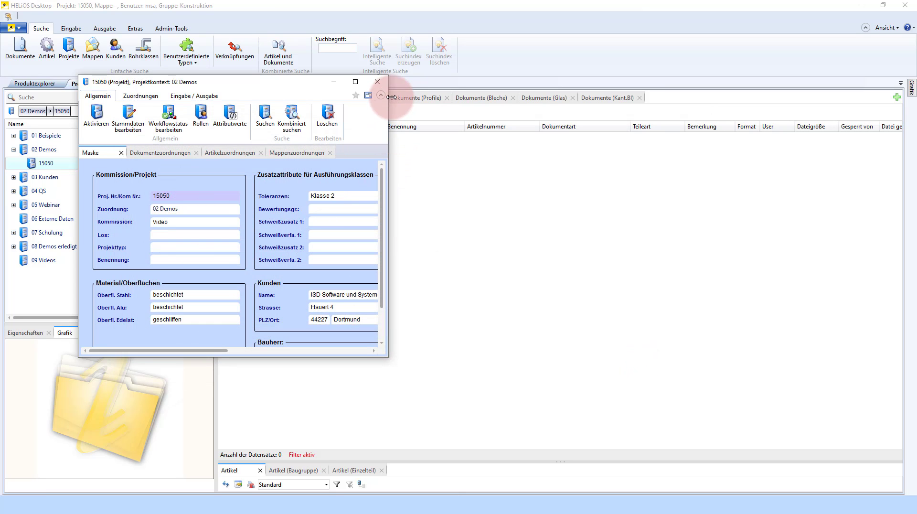
{"action": "left_click", "coordinate": [381, 85]}
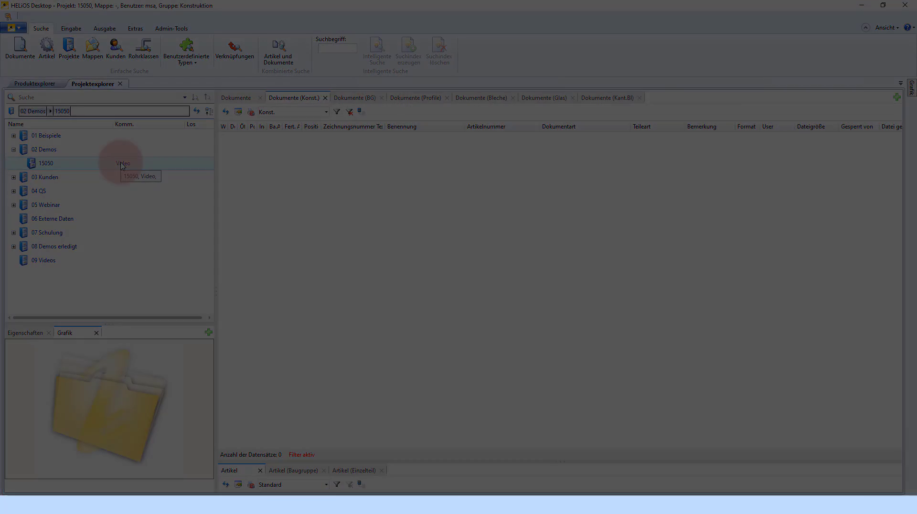